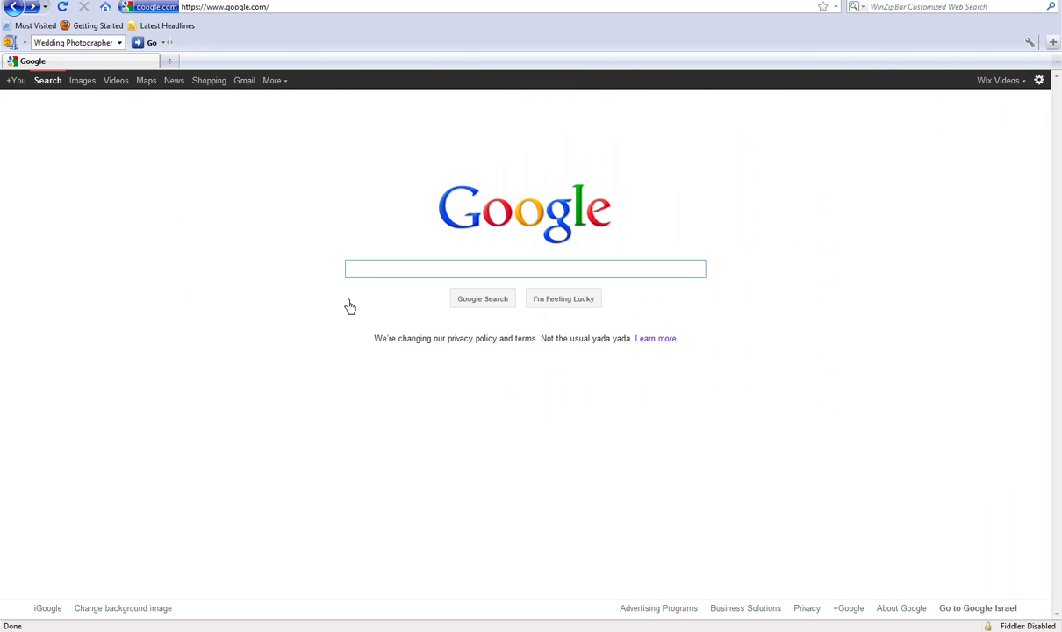
Search Google for 'Wedding Photographer' and scroll through the results
left_click(347, 266)
type("Wedding Pho")
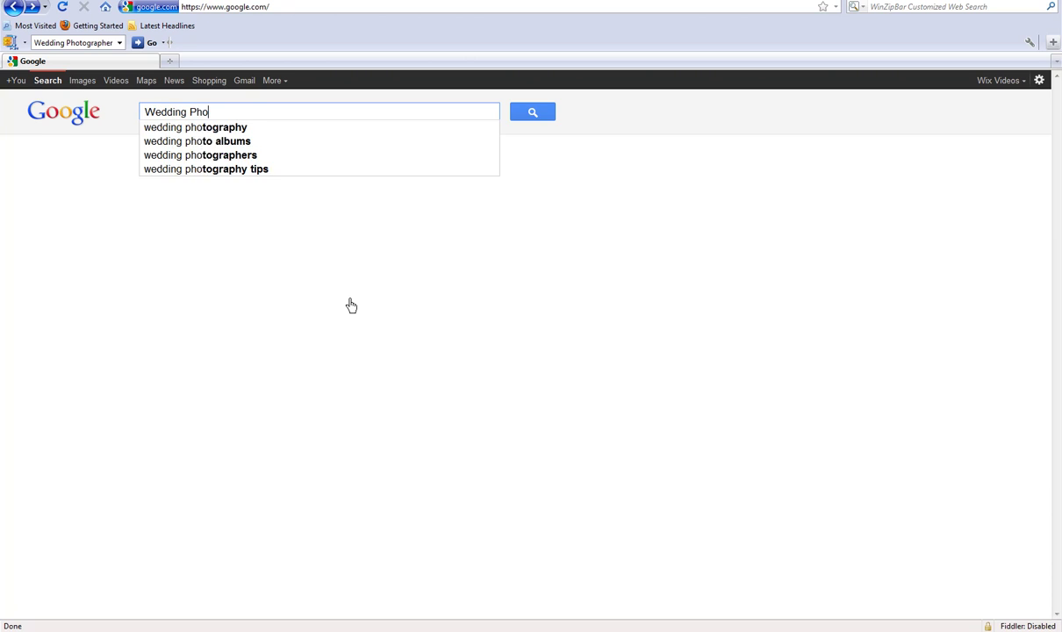
type("tographer")
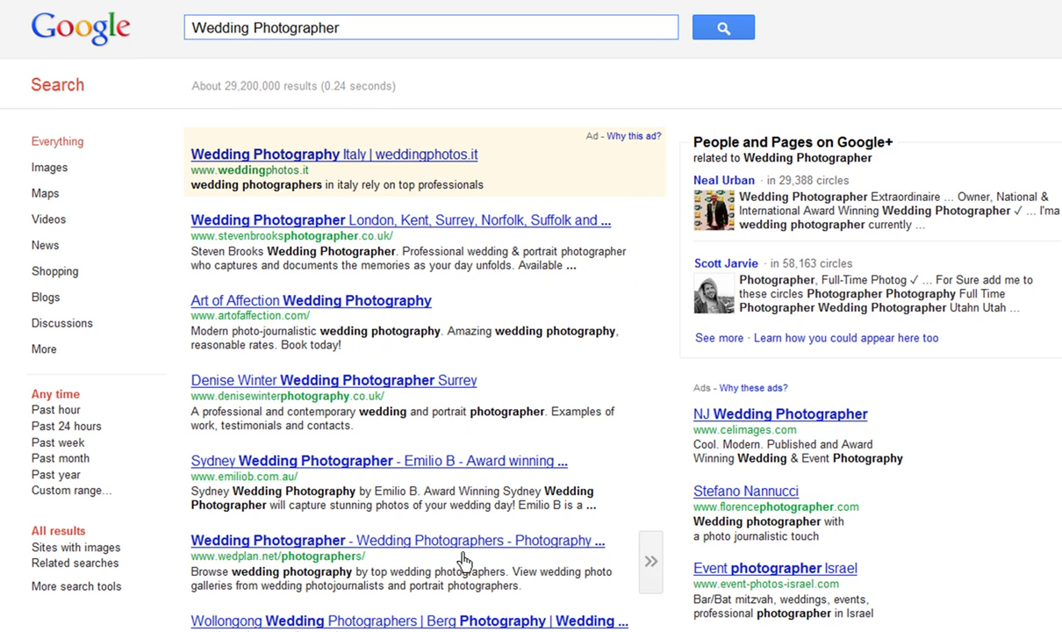
scroll(467, 597, "down", 1)
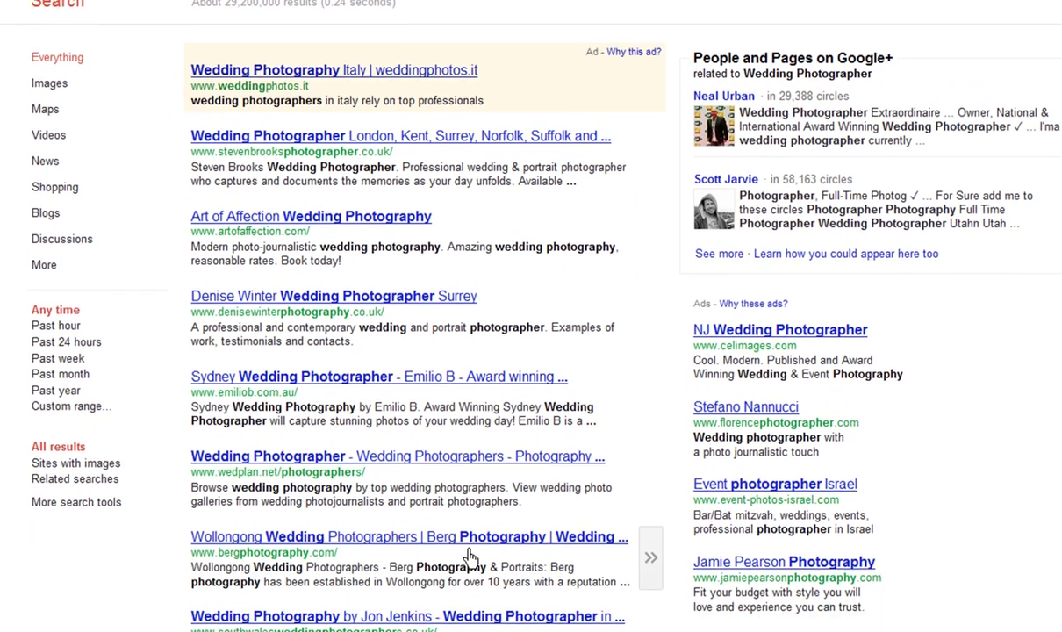
scroll(470, 555, "down", 6)
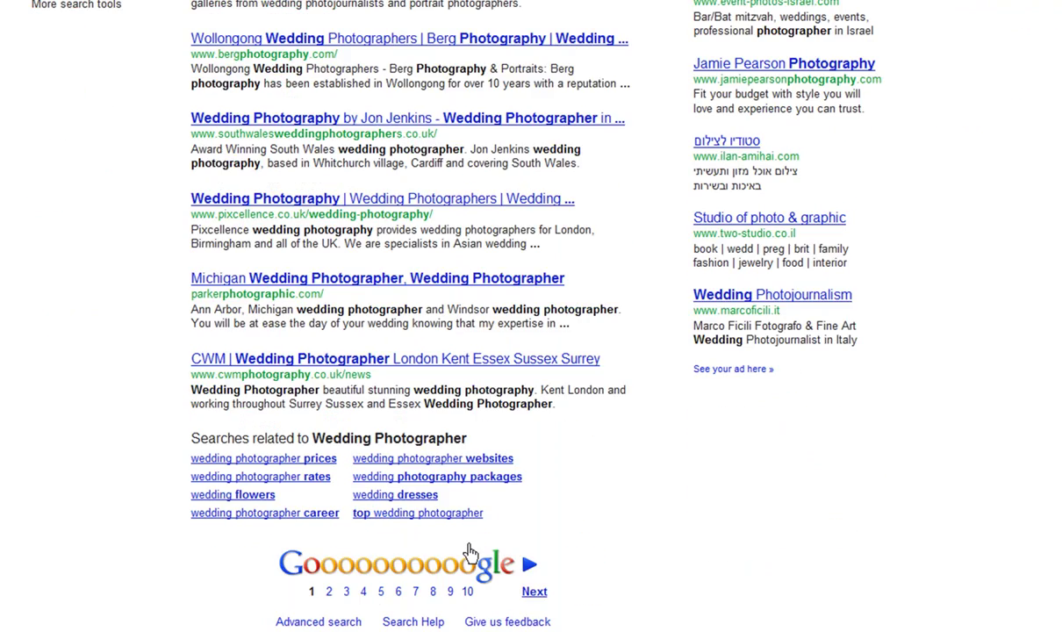
scroll(469, 551, "down", 1)
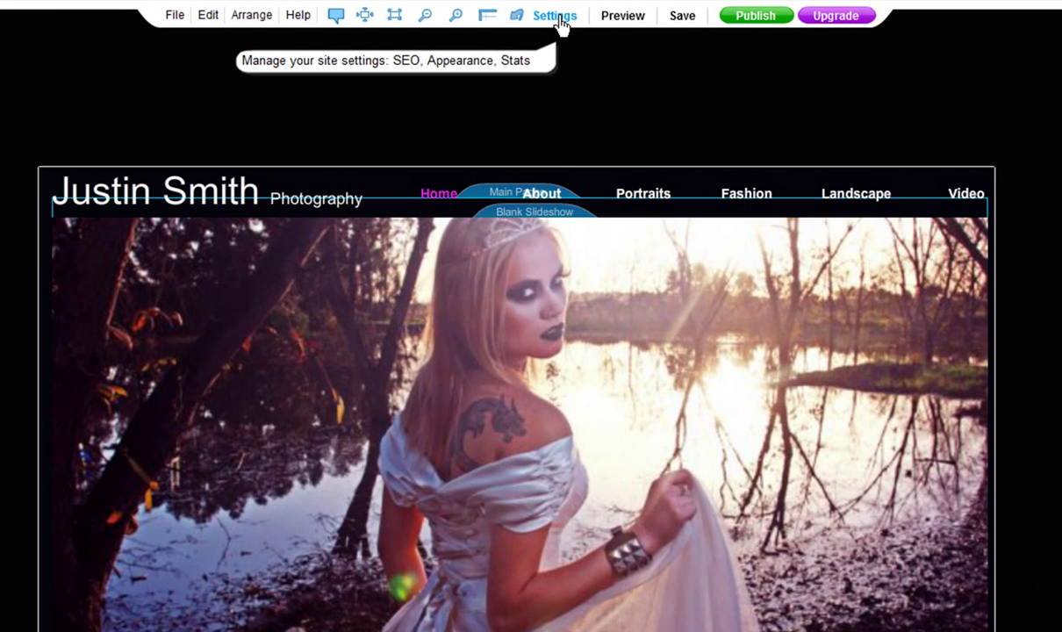
Go to the Site Optimization section of the Wix Site Settings
left_click(553, 12)
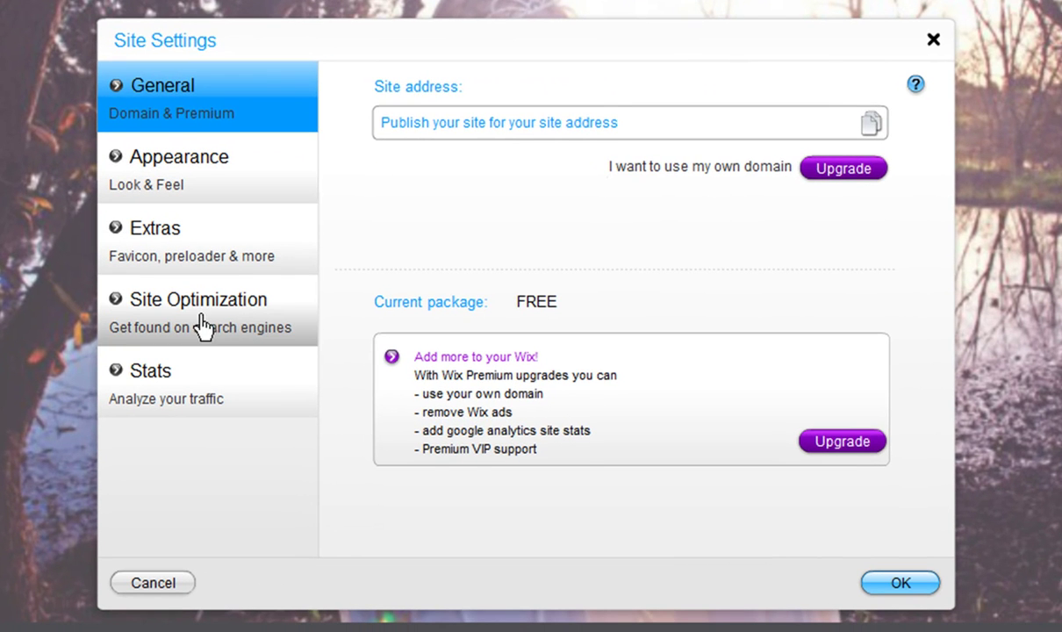
left_click(227, 326)
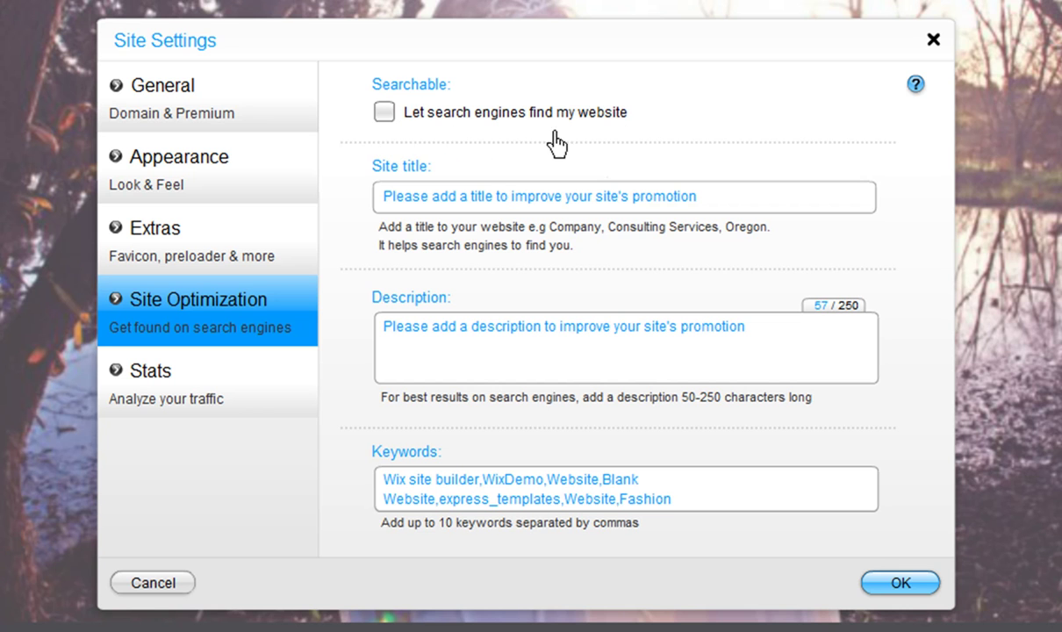
Turn on 'Let search engines find my website'
left_click(383, 112)
left_click(383, 112)
left_click(383, 112)
Replace the placeholder site title with 'Wedding Photographer | Houston'
left_click(383, 209)
left_click_drag(383, 204, 730, 209)
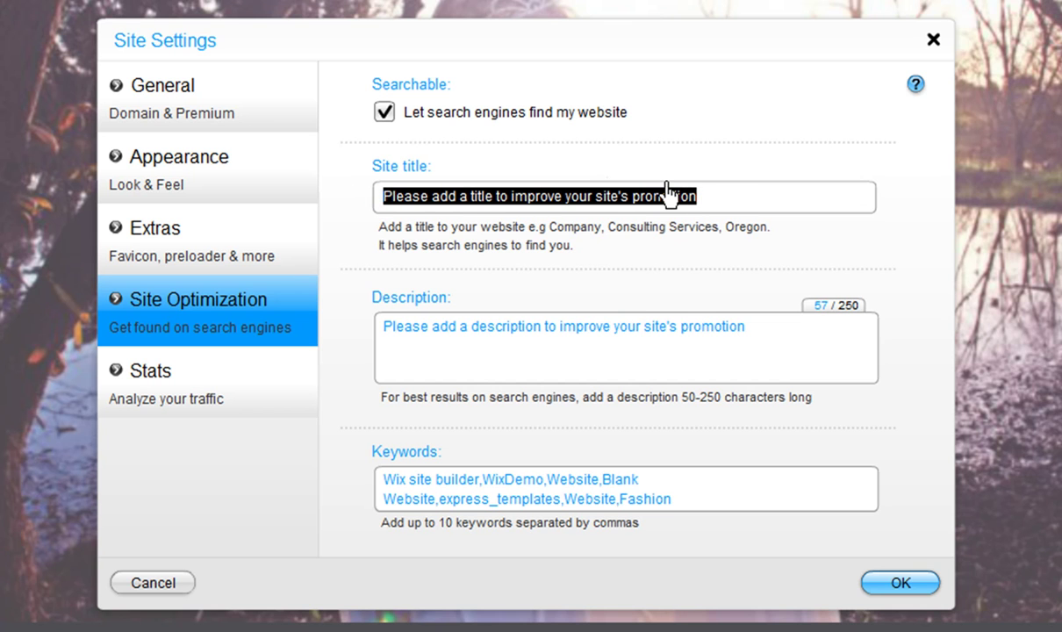
type("Wedding ")
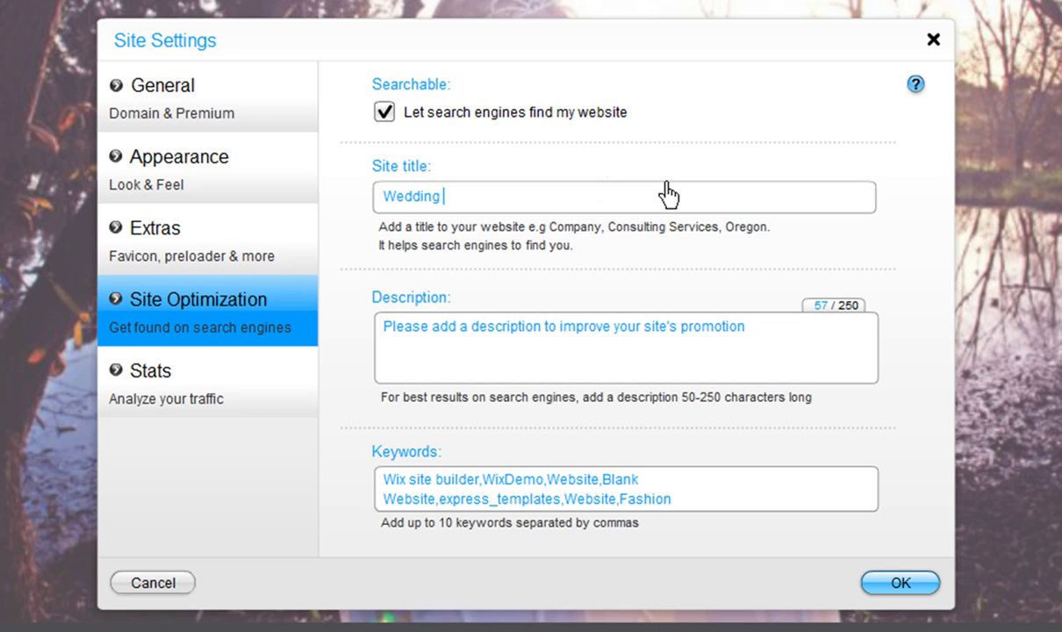
type("Photographer")
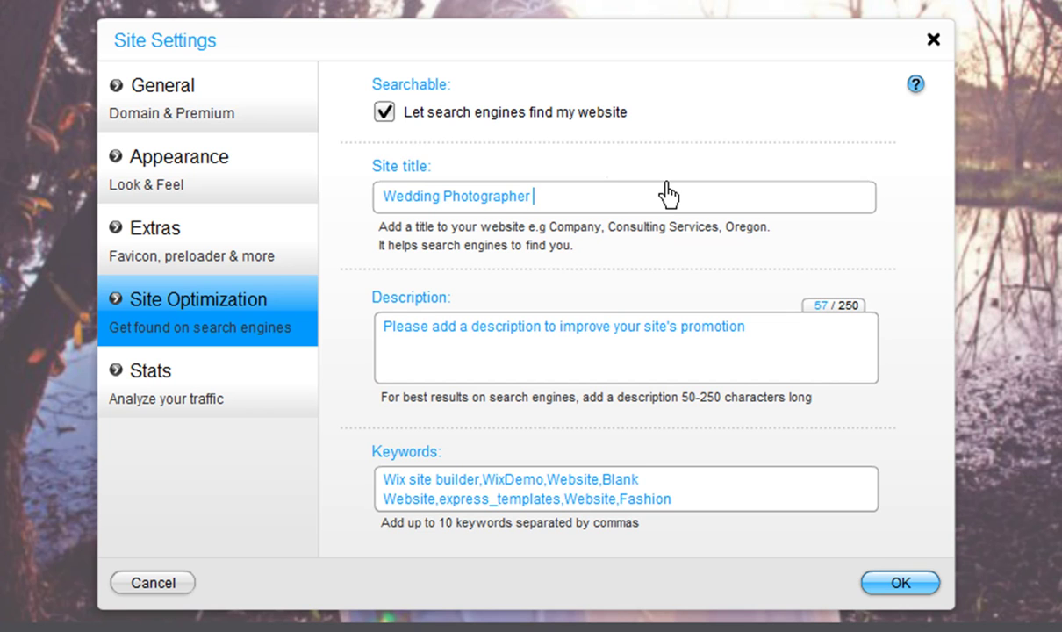
type("| Houston")
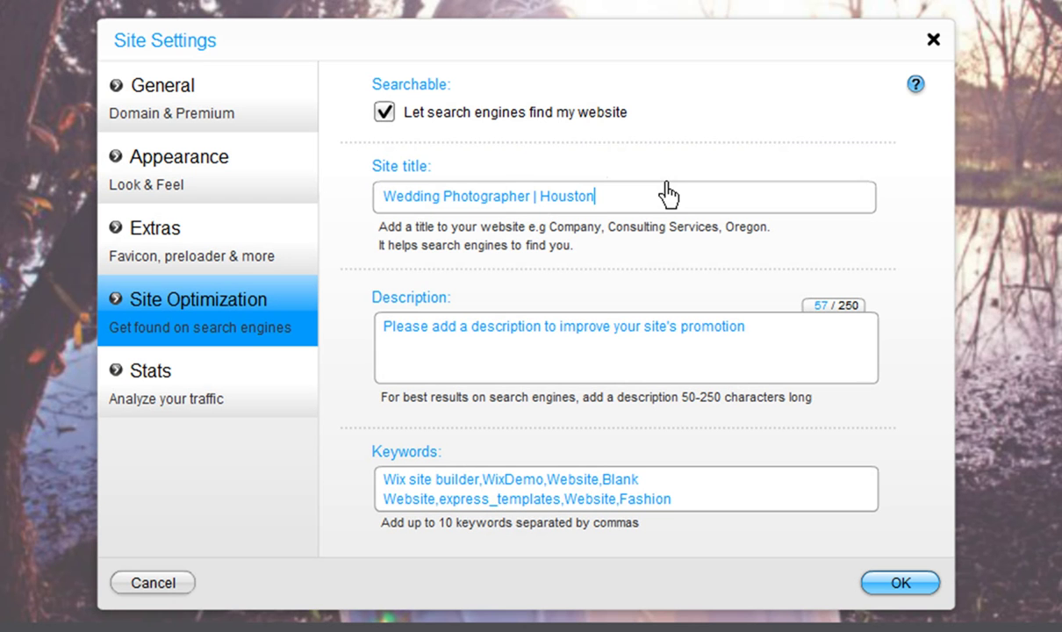
left_click(555, 198)
left_click(394, 199)
Paste the prepared wedding photography text over the placeholder site description
left_click_drag(383, 327, 762, 332)
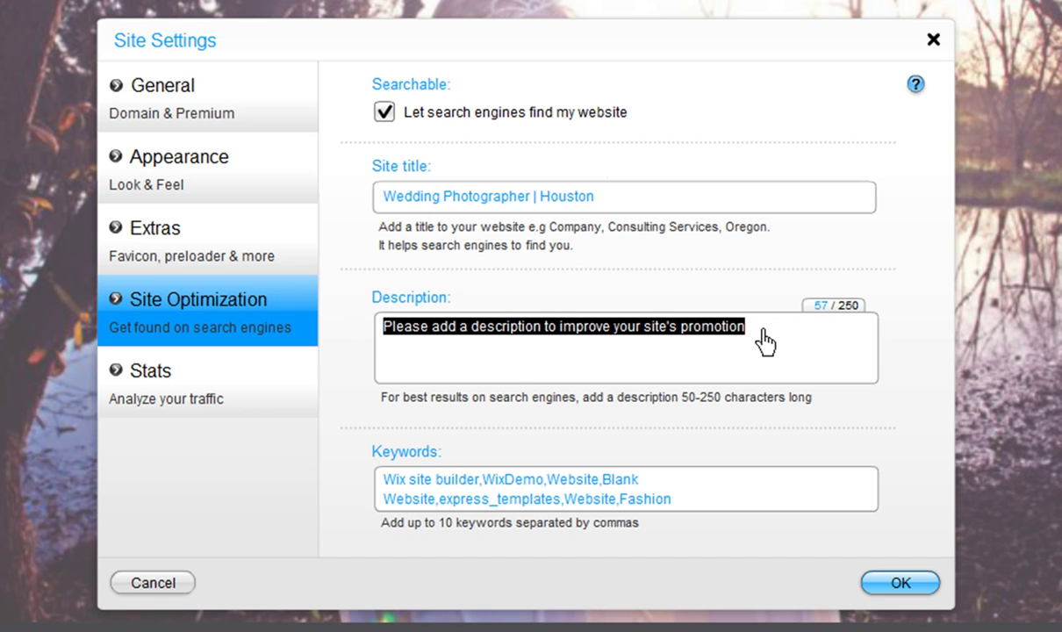
type("Wedding photography is the photography of activities relating to weddings. It encompasses photographs of the couple before marriage, as well as the wedding and reception.")
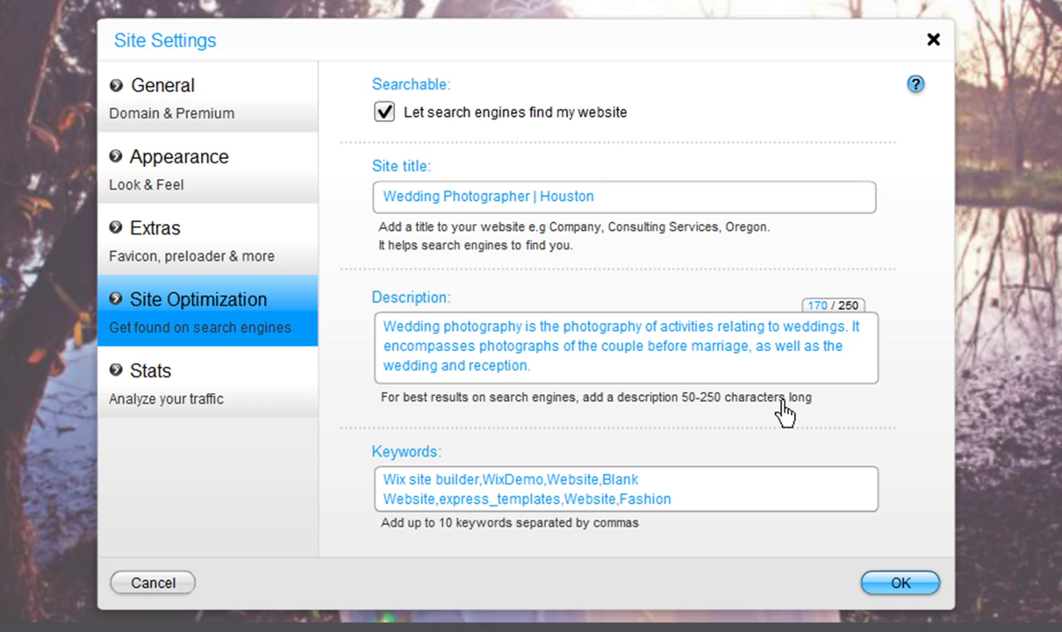
left_click(609, 330)
Set the keywords to 'wedding photography, photographer, Houston Wedding Photographers'
left_click_drag(685, 498, 378, 483)
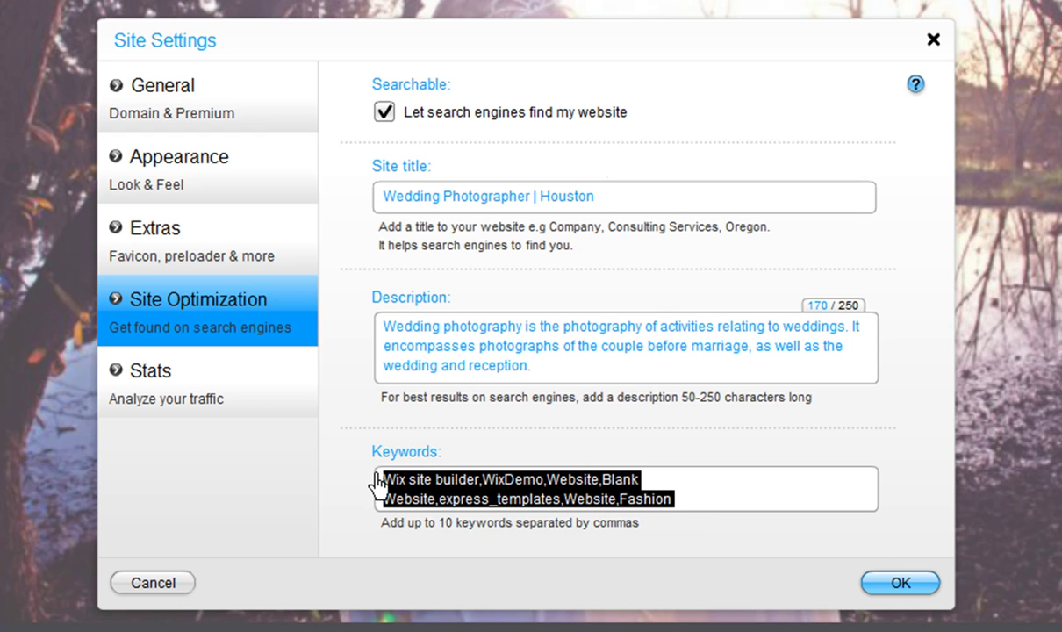
type("we")
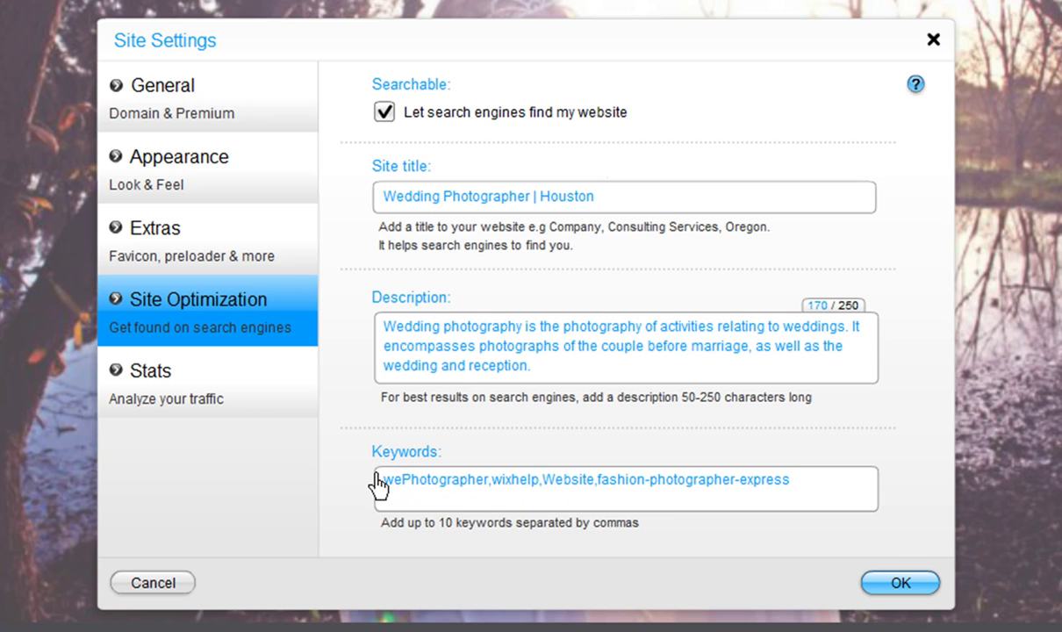
key("ctrl+a")
type("we")
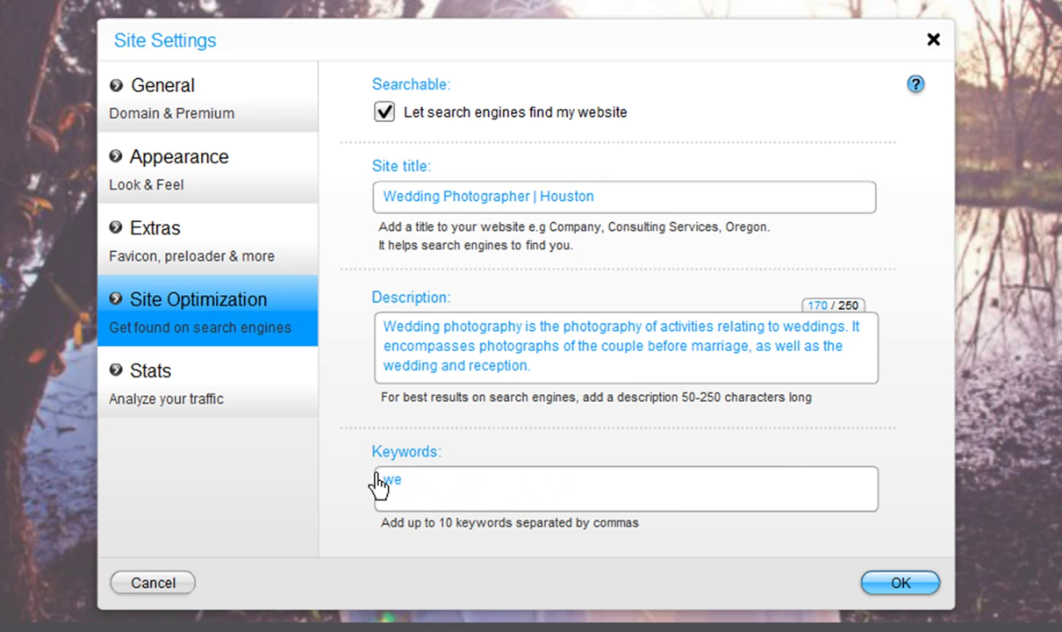
type("dding photogra")
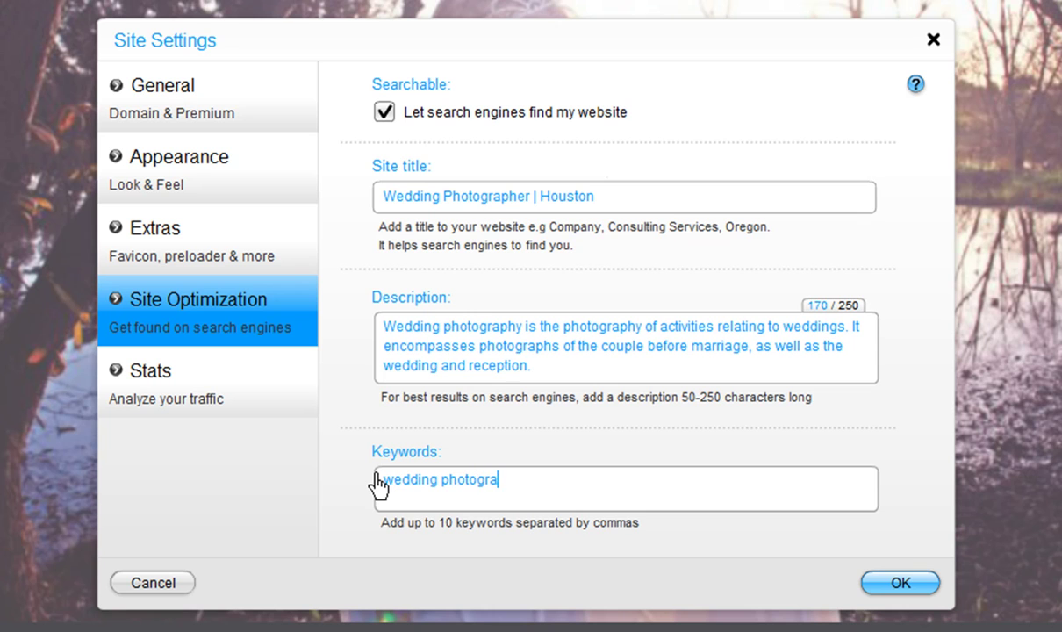
type("phy, photographer")
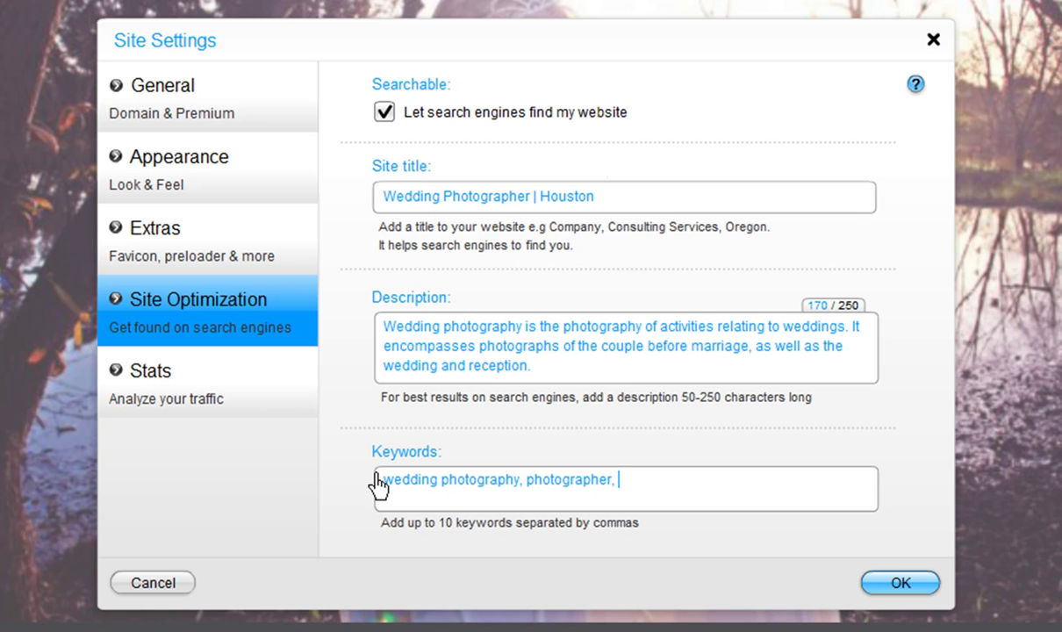
type(", Houston W")
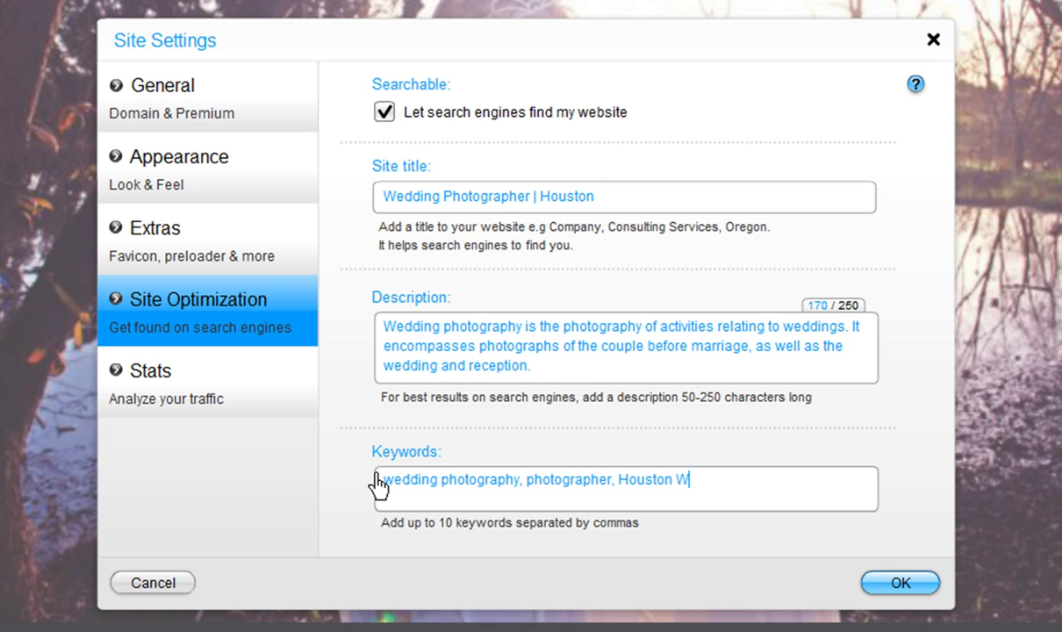
type("edding Photo")
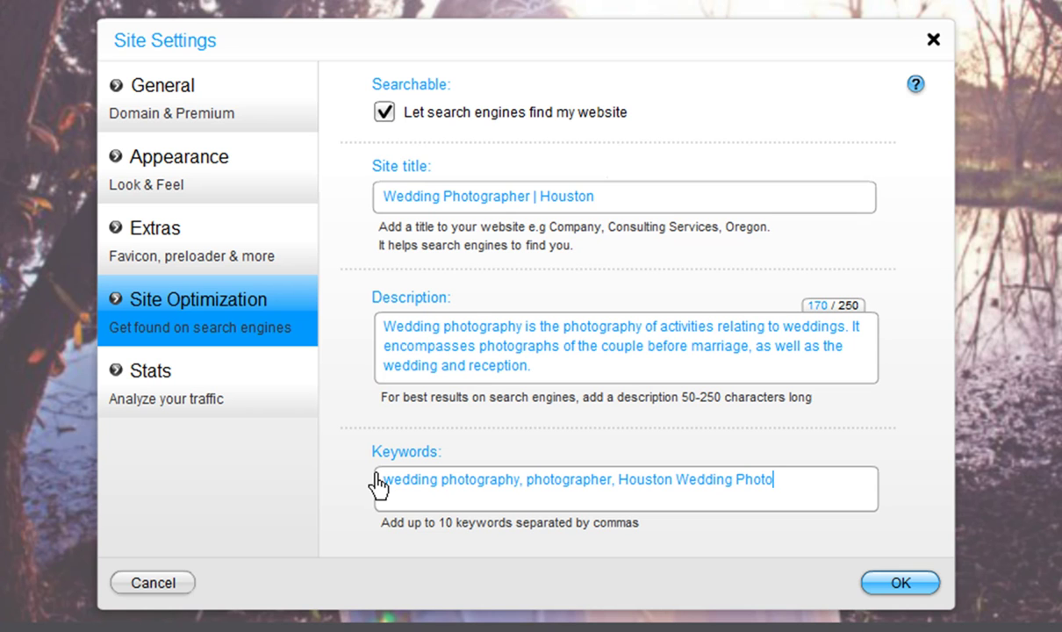
type("graphers")
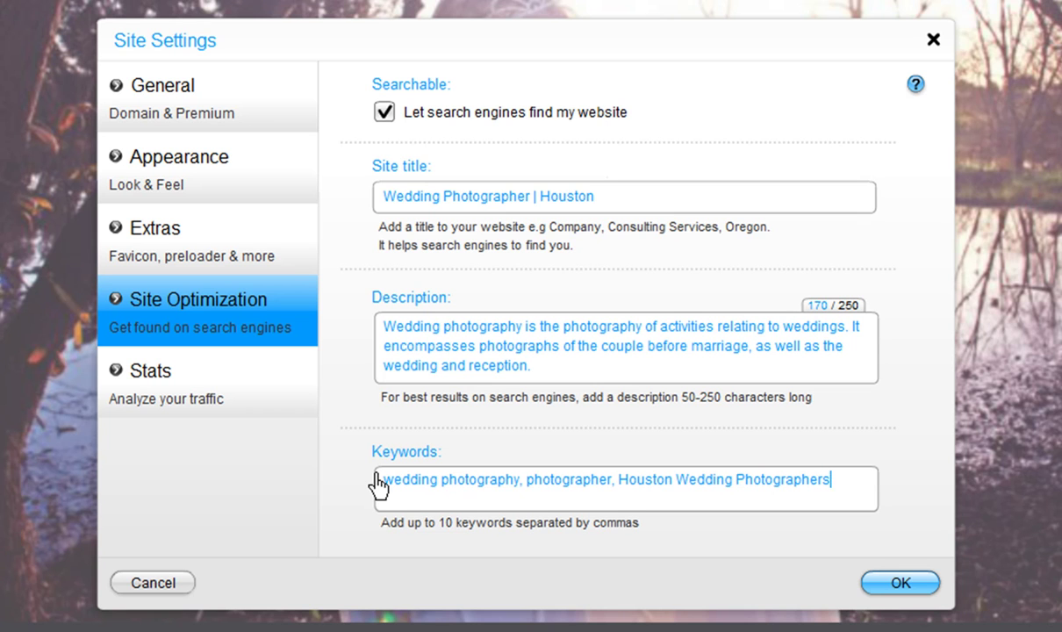
left_click_drag(619, 482, 845, 494)
left_click(845, 494)
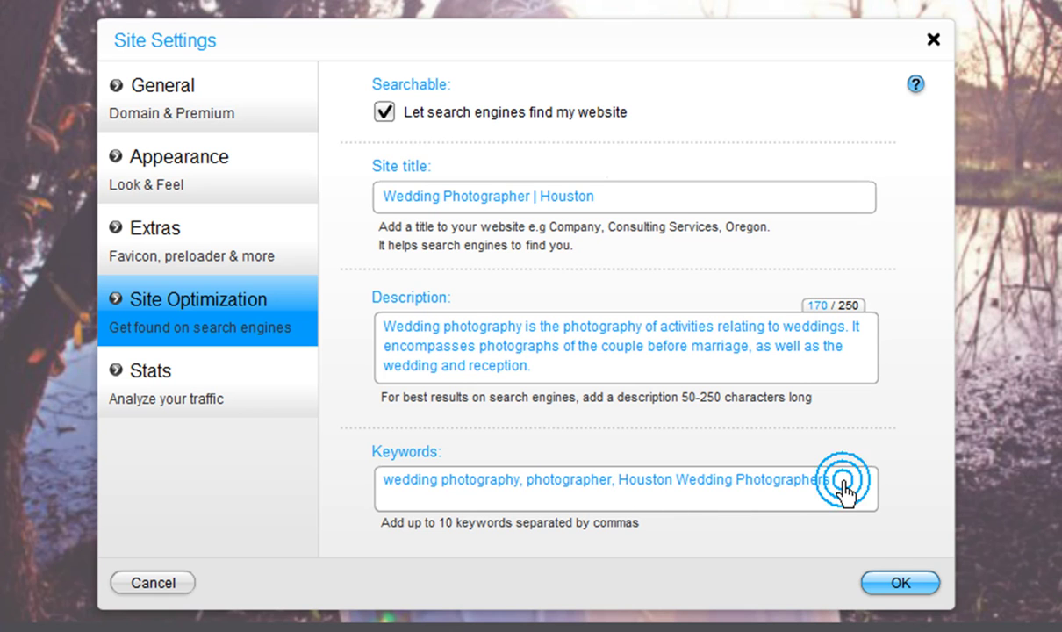